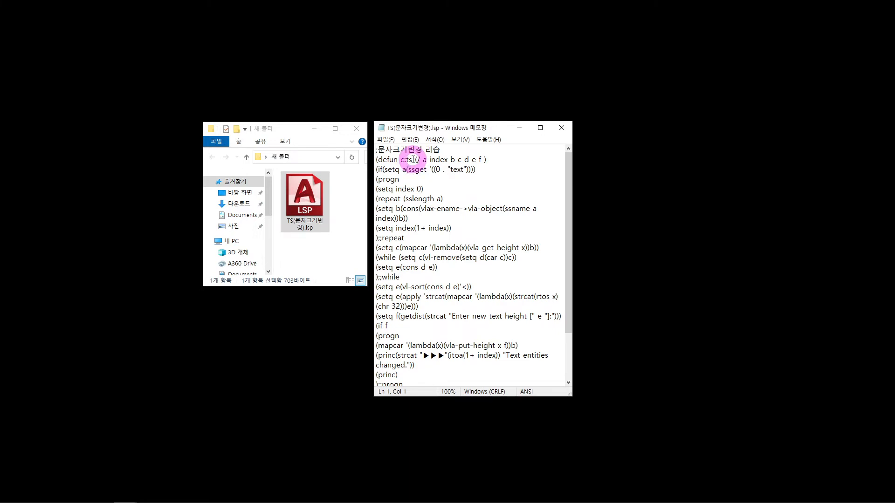
# Step: Rename the command in the defun line of TS(문자크기변경).lsp to yt
pyautogui.moveTo(413, 159); pyautogui.dragTo(406, 161)
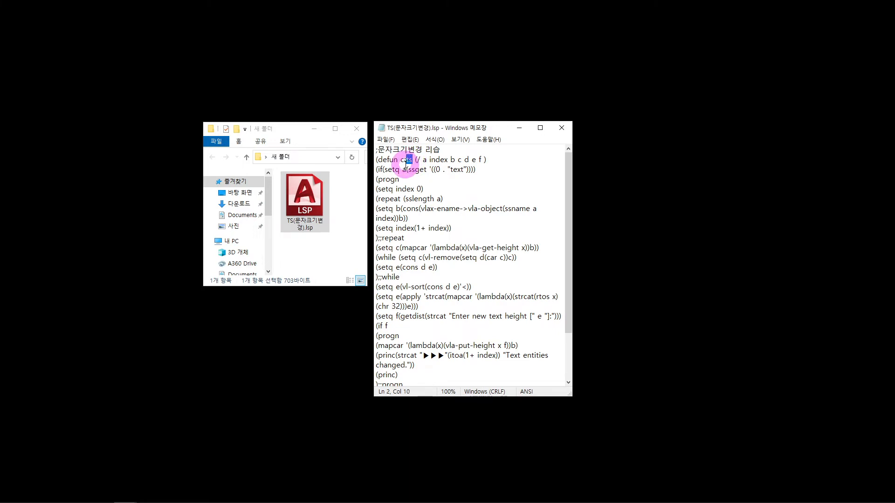
pyautogui.write('yt')
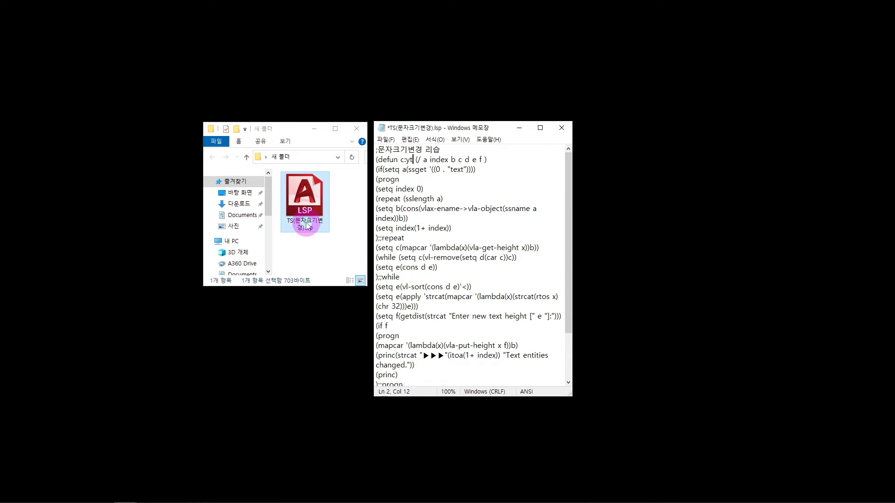
pyautogui.click(419, 159)
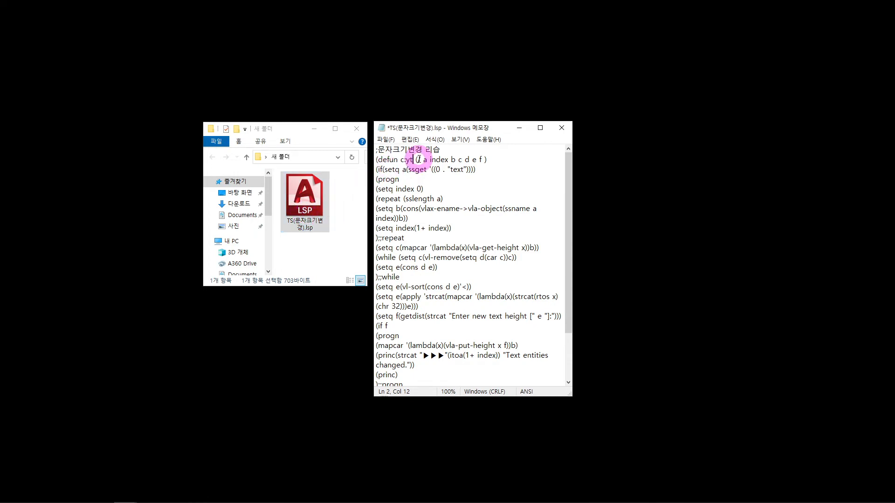
pyautogui.click(294, 255)
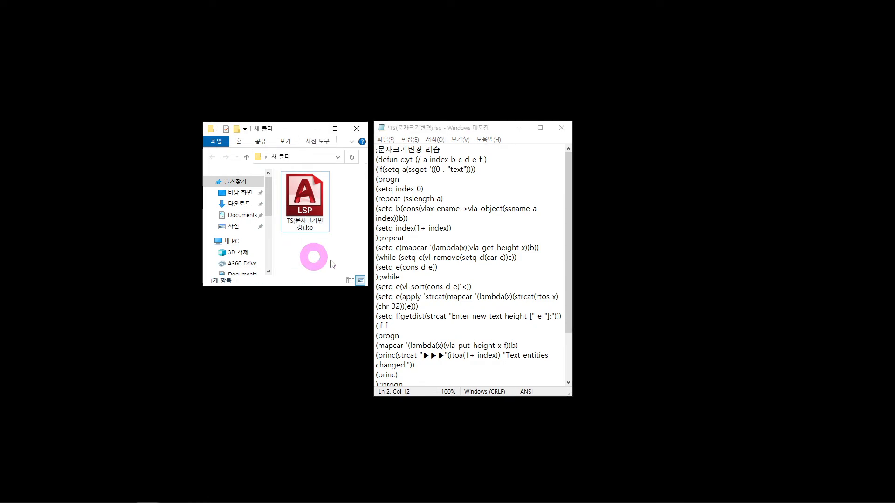
# Step: Switch to AutoCAD and check the green multiline text and the 20-문자크기변경 single-line text in edit mode without changing them
pyautogui.moveTo(462, 499)
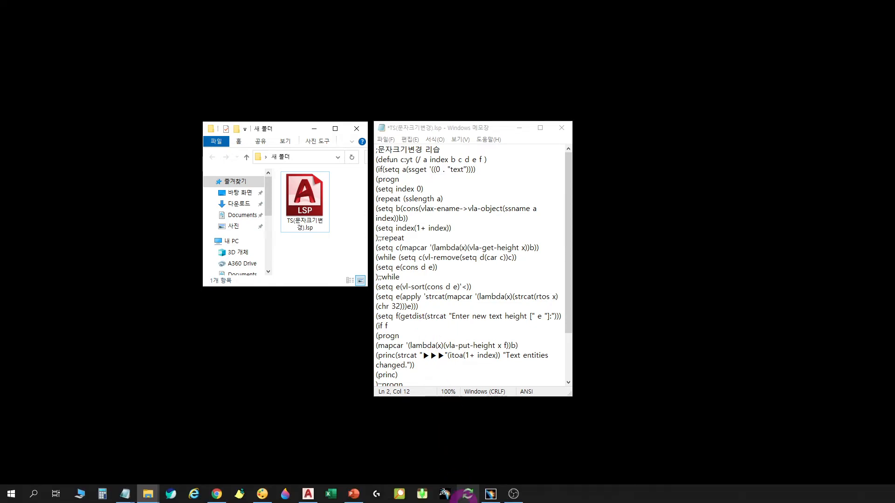
pyautogui.click(308, 494)
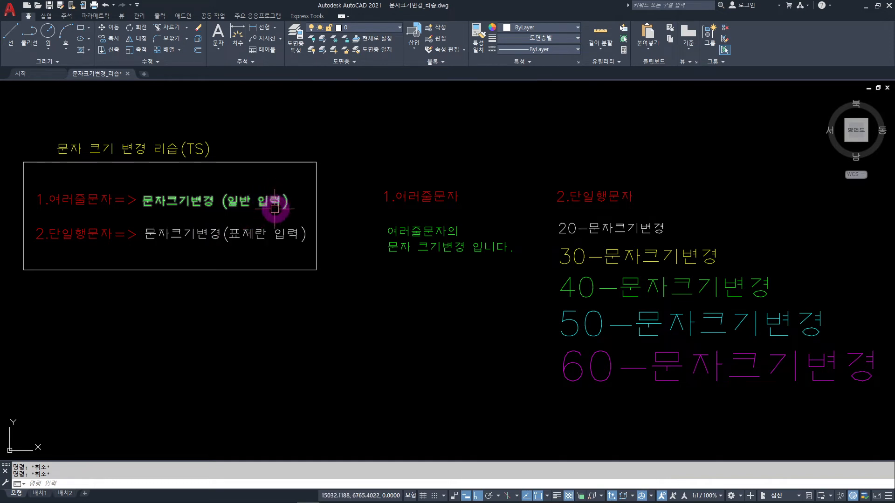
pyautogui.doubleClick(441, 247)
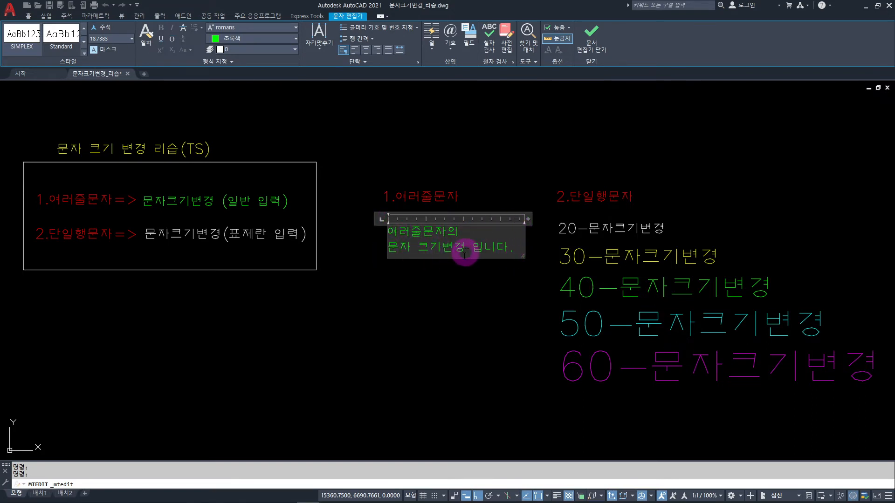
pyautogui.click(448, 284)
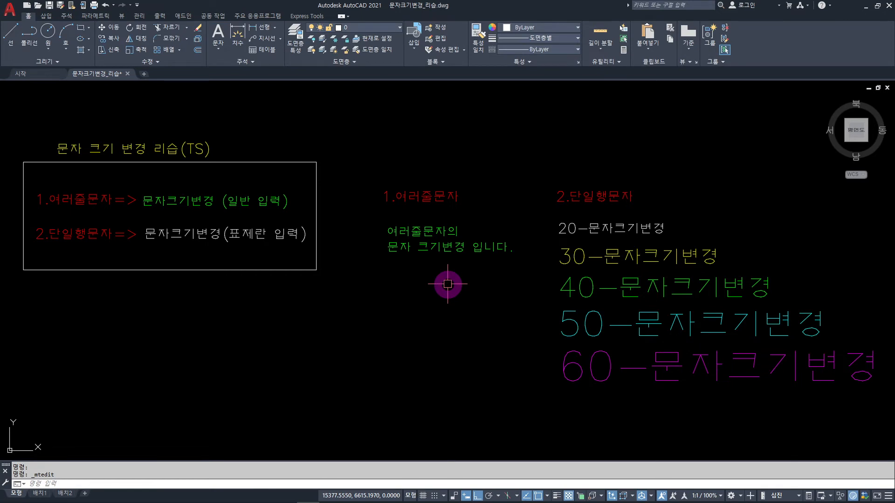
pyautogui.doubleClick(636, 230)
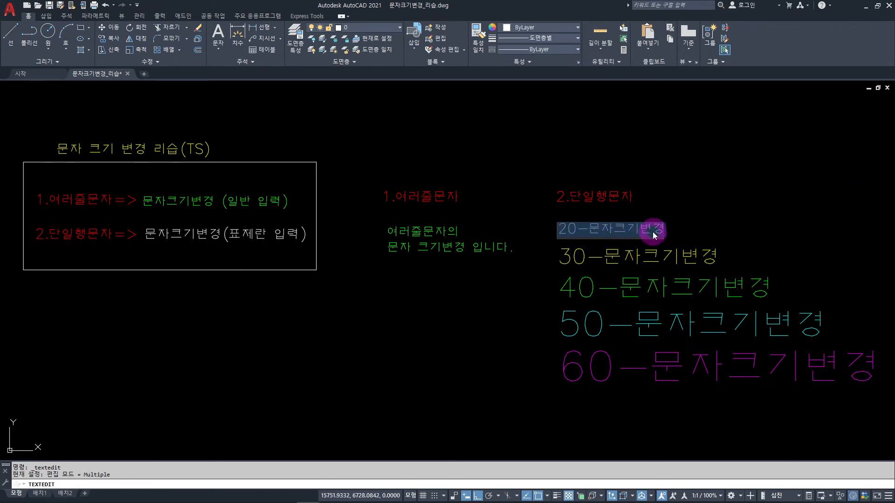
pyautogui.click(522, 304)
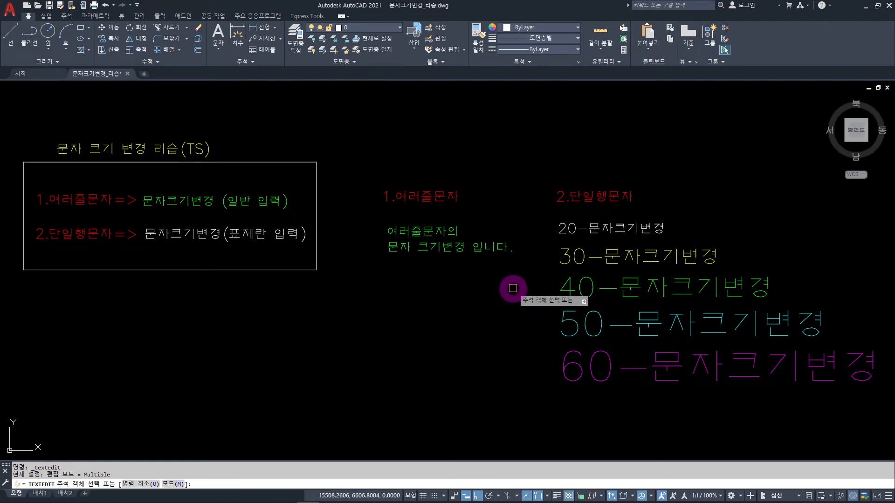
pyautogui.press('Escape')
# Step: Copy the single-line text 20-문자크기변경 about 756 units horizontally into the empty area right of the text list
pyautogui.moveTo(579, 300)
pyautogui.mouseDown(button='middle')
pyautogui.moveTo(615, 278)
pyautogui.moveTo(245, 278)
pyautogui.mouseUp(button='middle')
pyautogui.write('c')
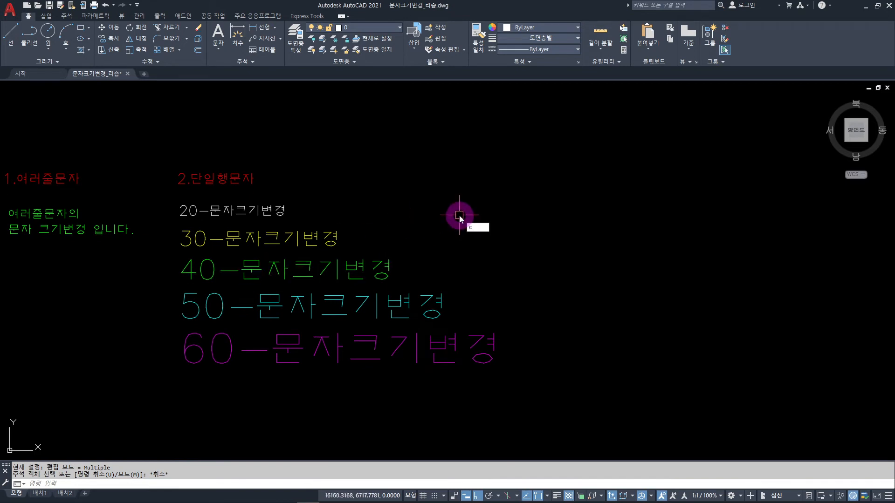
pyautogui.write('o')
pyautogui.press('space')
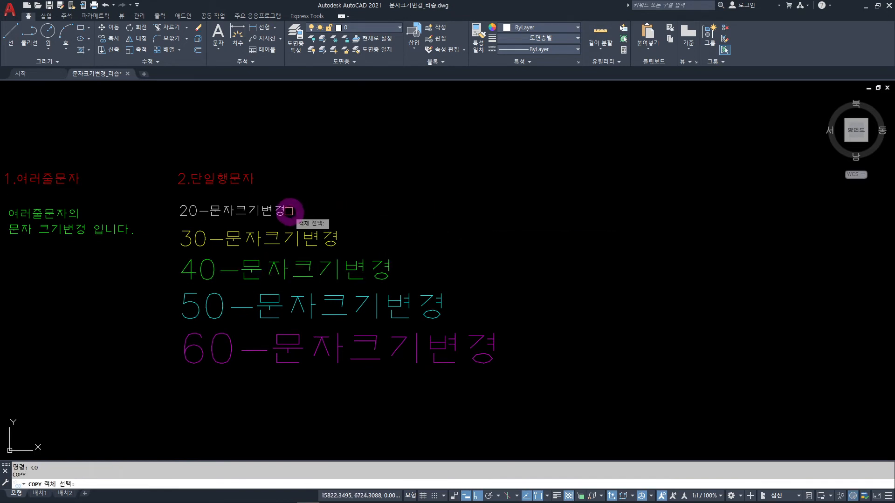
pyautogui.click(285, 210)
pyautogui.press('space')
pyautogui.click(268, 210)
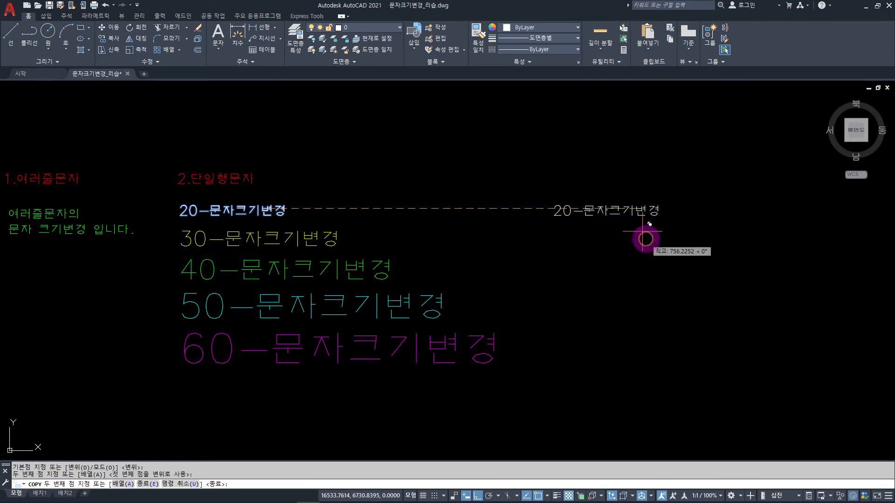
pyautogui.click(643, 240)
pyautogui.press('Escape')
# Step: Run the TS command on the copied 20-문자크기변경 text and set its height to 30
pyautogui.write('ㅂ')
pyautogui.press('BackSpace')
pyautogui.write('TS')
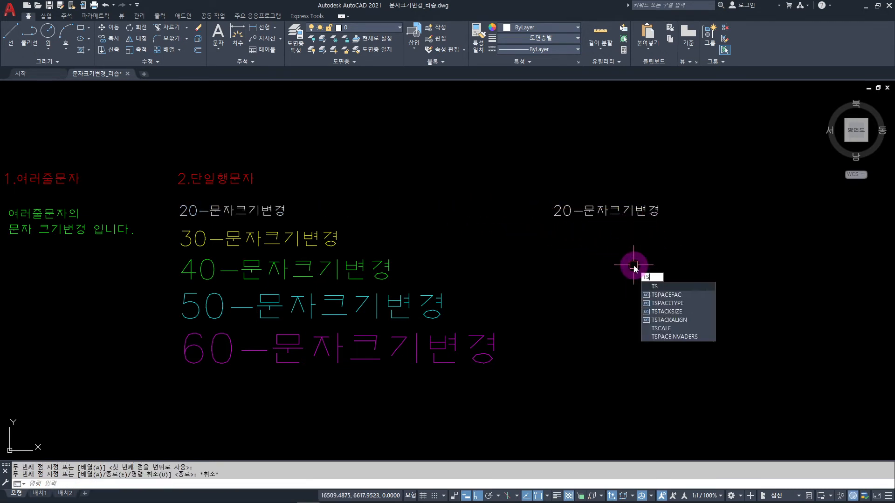
pyautogui.press('Return')
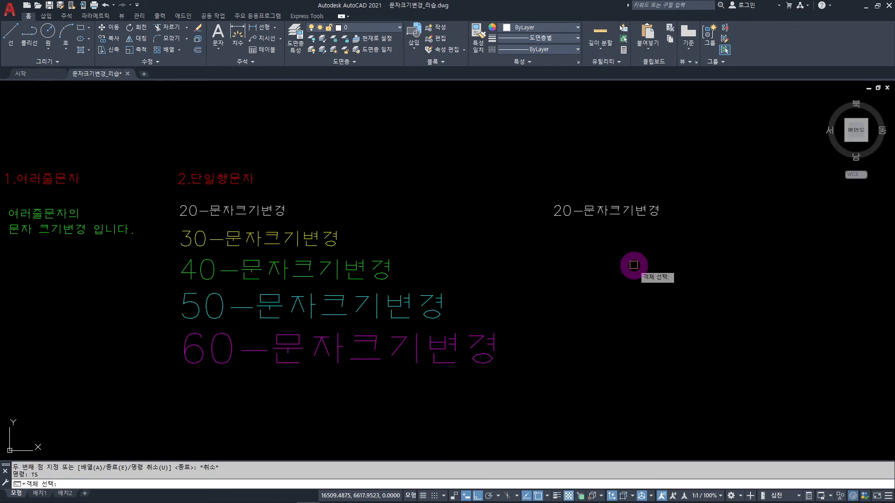
pyautogui.click(680, 177)
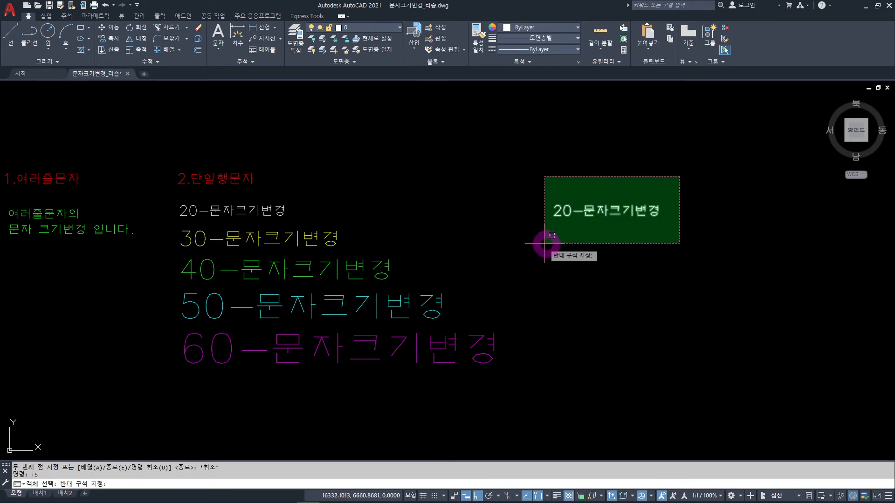
pyautogui.click(540, 242)
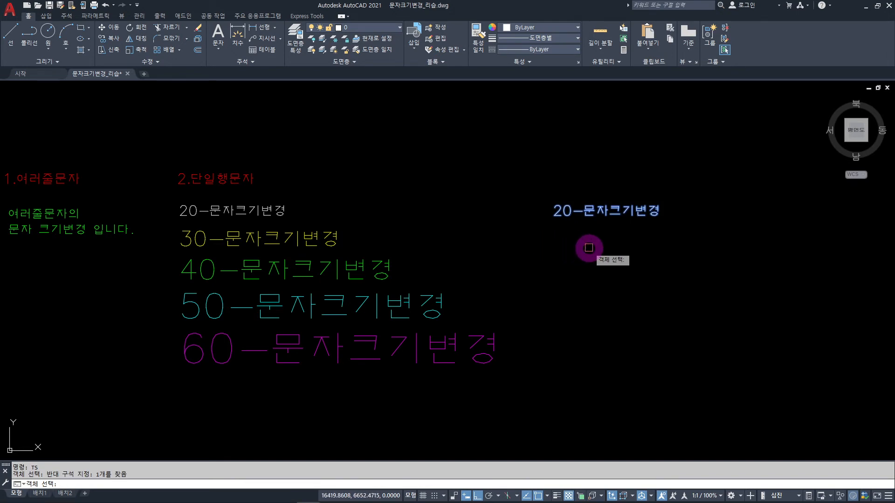
pyautogui.rightClick(589, 247)
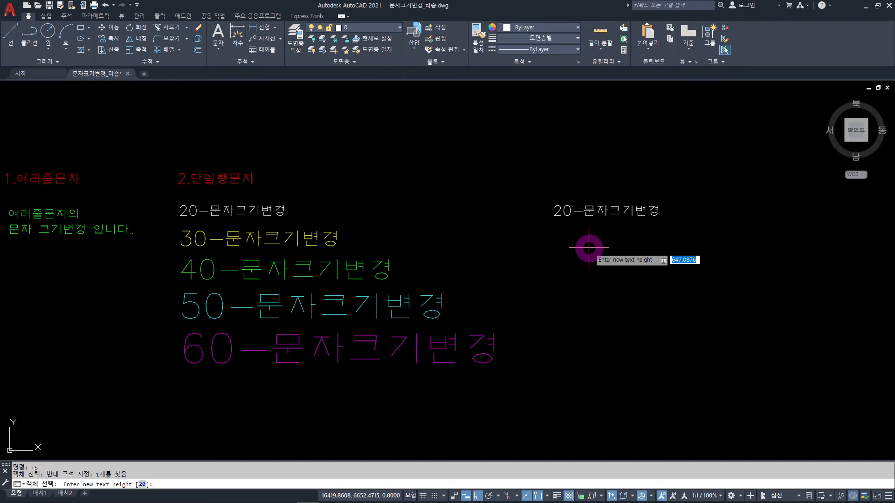
pyautogui.write('30')
pyautogui.press('Return')
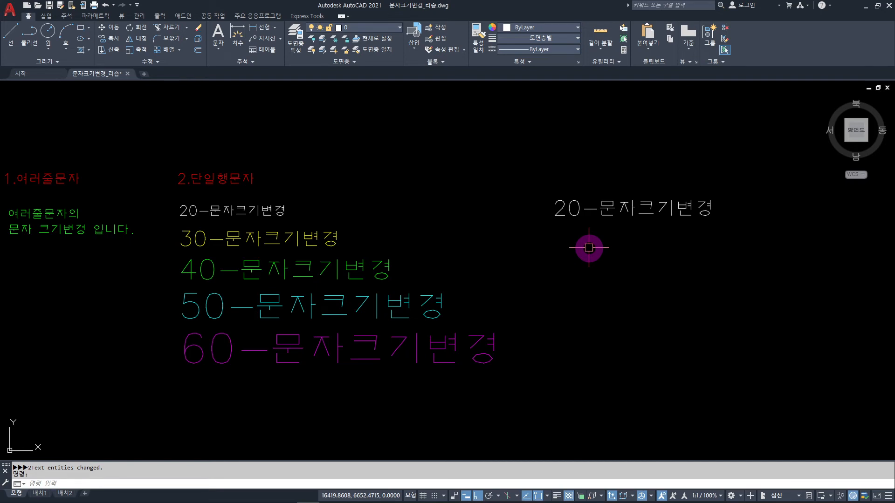
# Step: Run TS again on the copied 20-문자크기변경 text and set its height to 60
pyautogui.write('t')
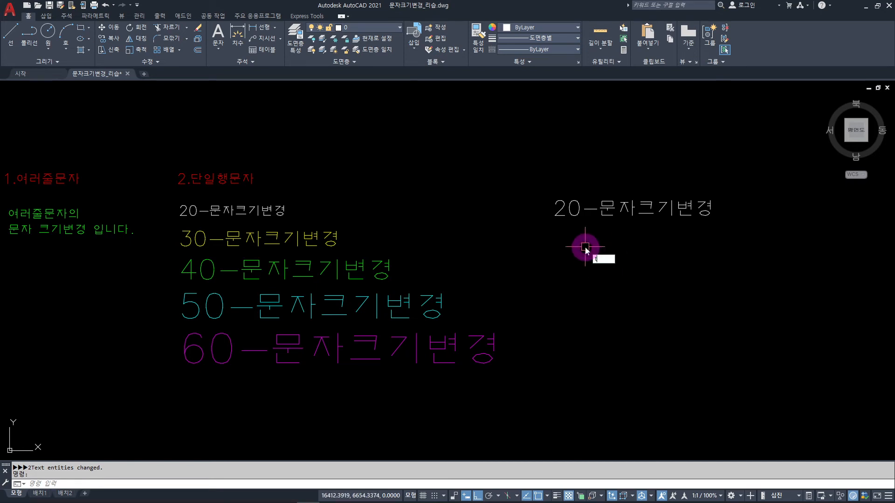
pyautogui.write('s')
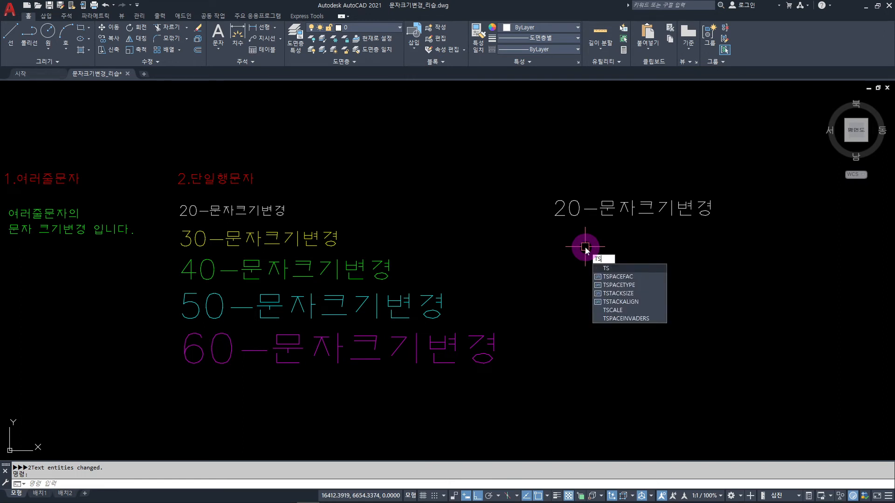
pyautogui.press('Return')
pyautogui.click(755, 175)
pyautogui.click(530, 266)
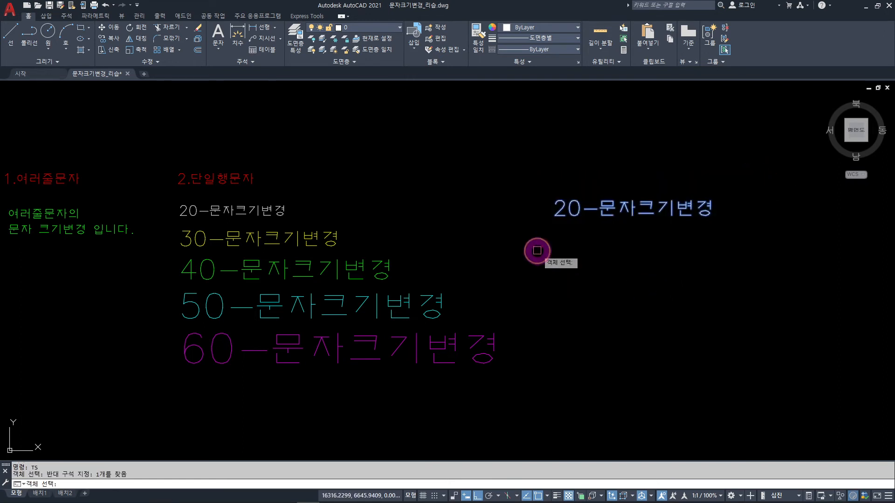
pyautogui.press('Return')
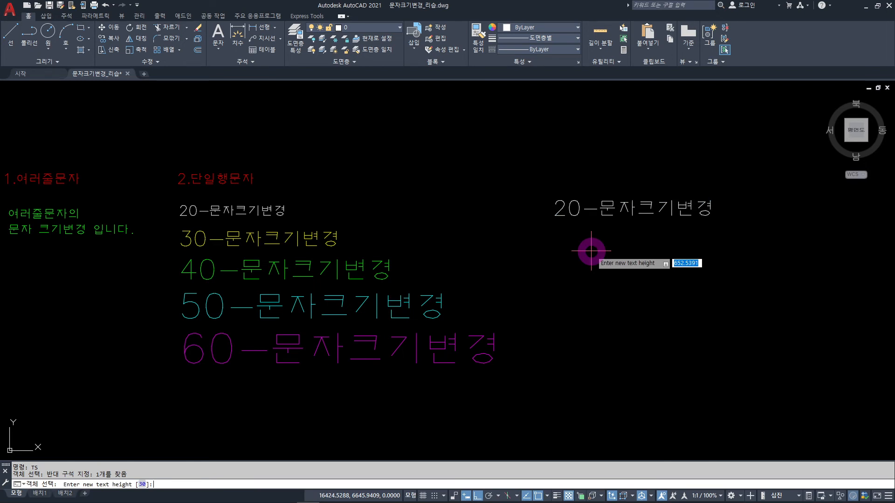
pyautogui.write('60')
pyautogui.press('Return')
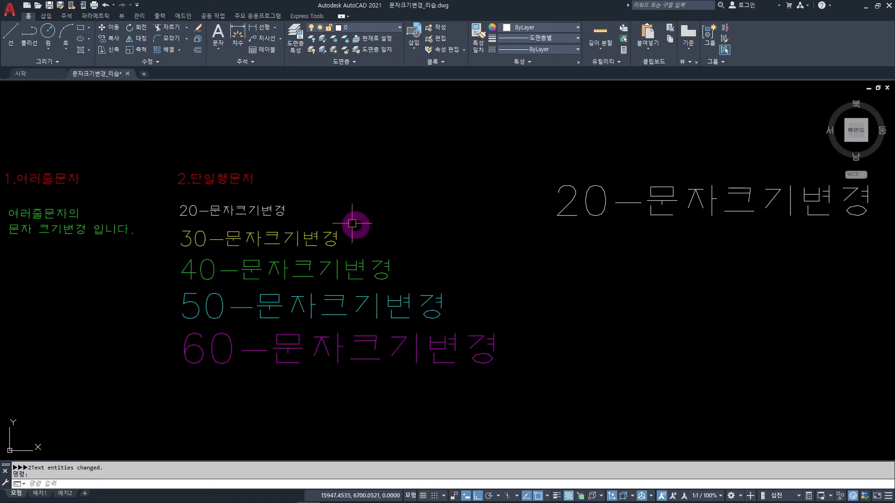
# Step: Copy the green two-line multiline text into the empty area below the bordered description box, with ortho mode off
pyautogui.moveTo(94, 313); pyautogui.dragTo(364, 309, button='middle')
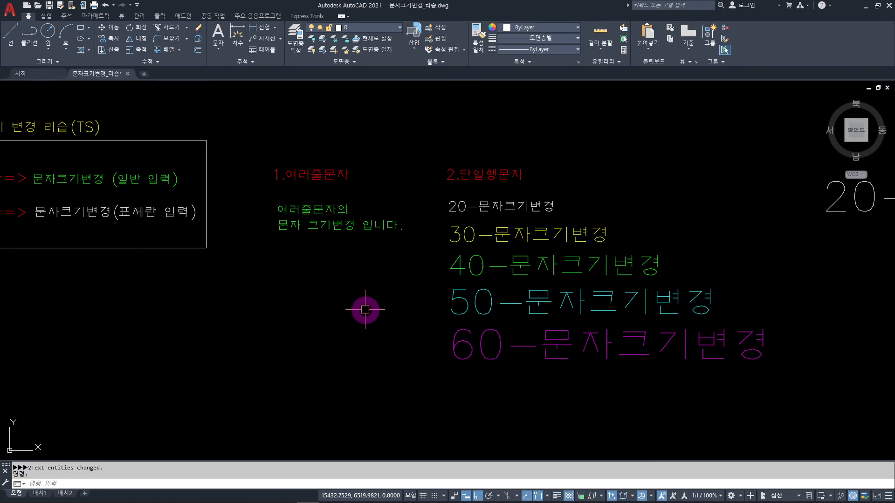
pyautogui.press('Escape')
pyautogui.press('Escape')
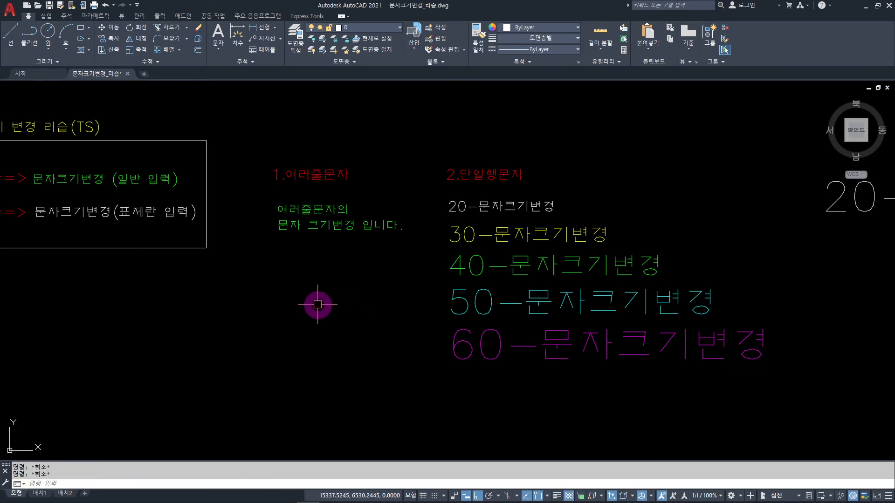
pyautogui.write('co')
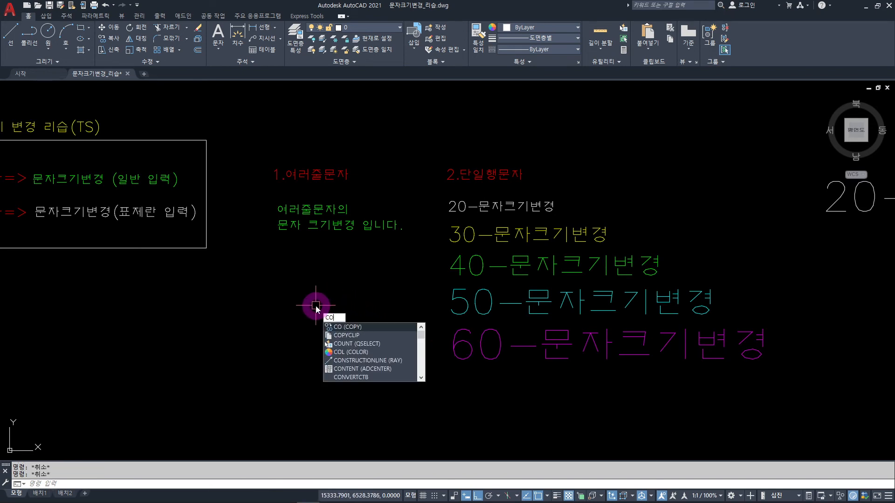
pyautogui.press('Return')
pyautogui.click(378, 197)
pyautogui.click(321, 247)
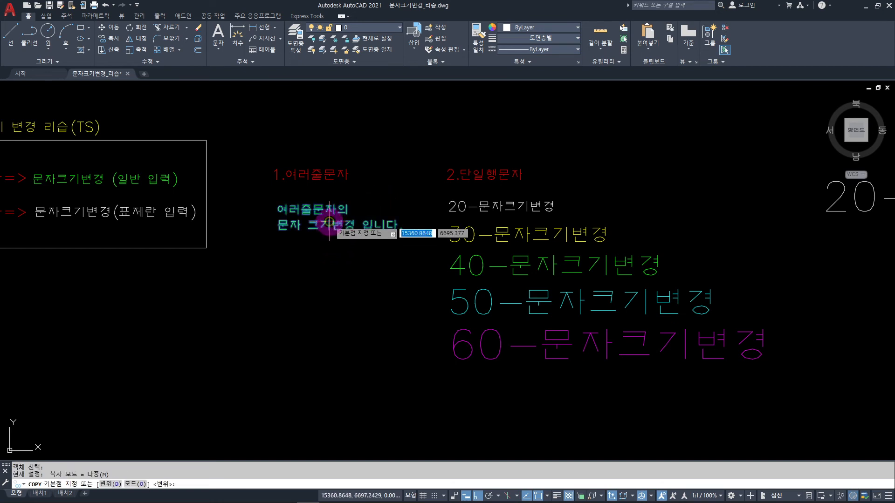
pyautogui.press('Return')
pyautogui.click(329, 231)
pyautogui.moveTo(328, 340); pyautogui.dragTo(366, 306, button='middle')
pyautogui.press('F8')
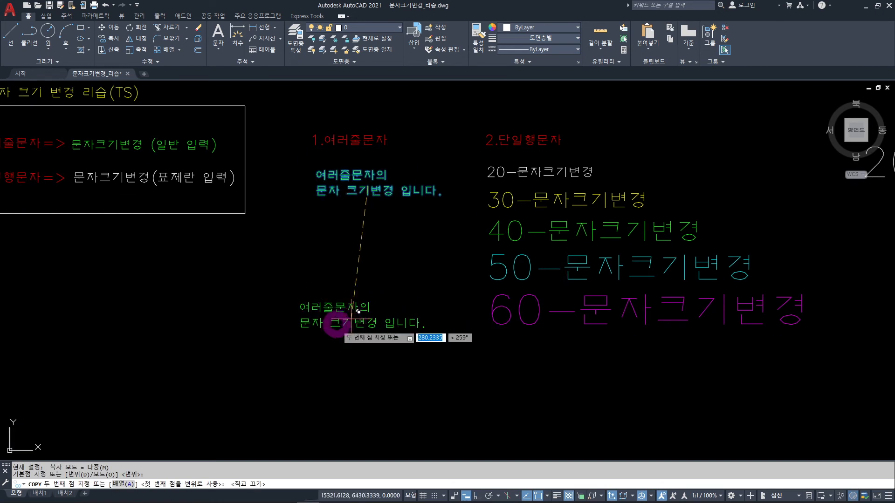
pyautogui.moveTo(257, 330); pyautogui.dragTo(445, 317, button='middle')
pyautogui.click(257, 298)
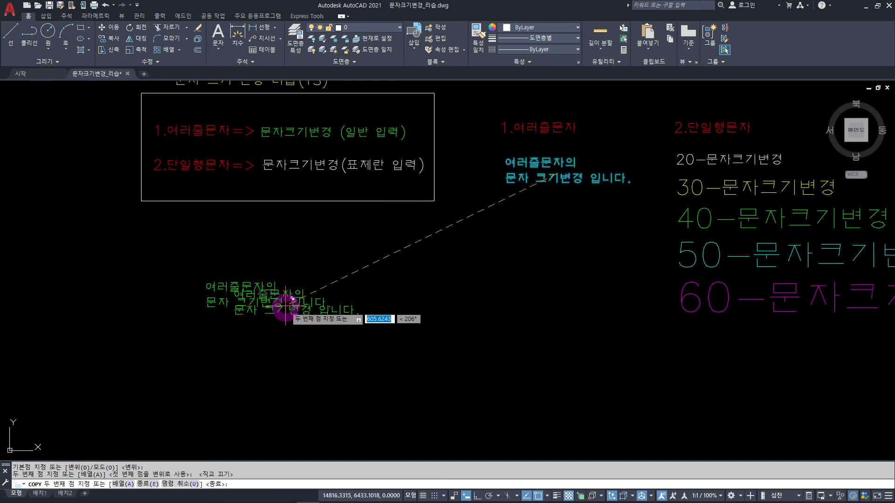
pyautogui.press('Escape')
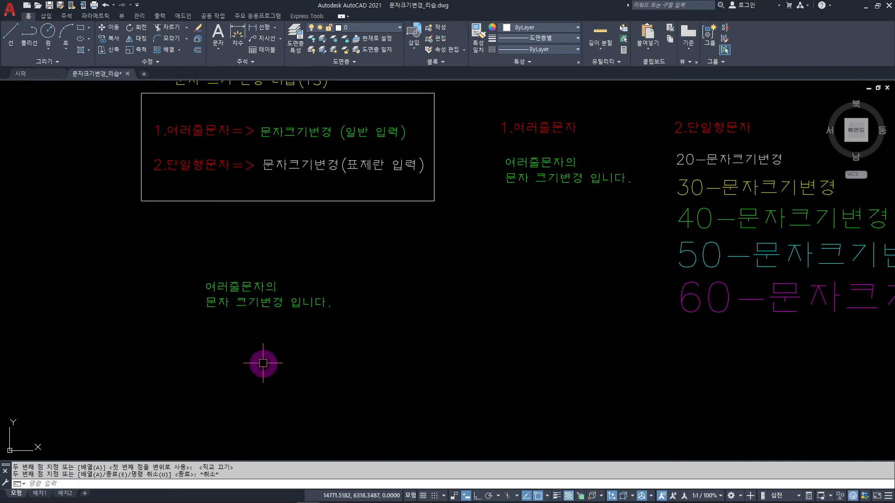
# Step: Try to change the height of the copied multiline text with the TS command
pyautogui.write('ts')
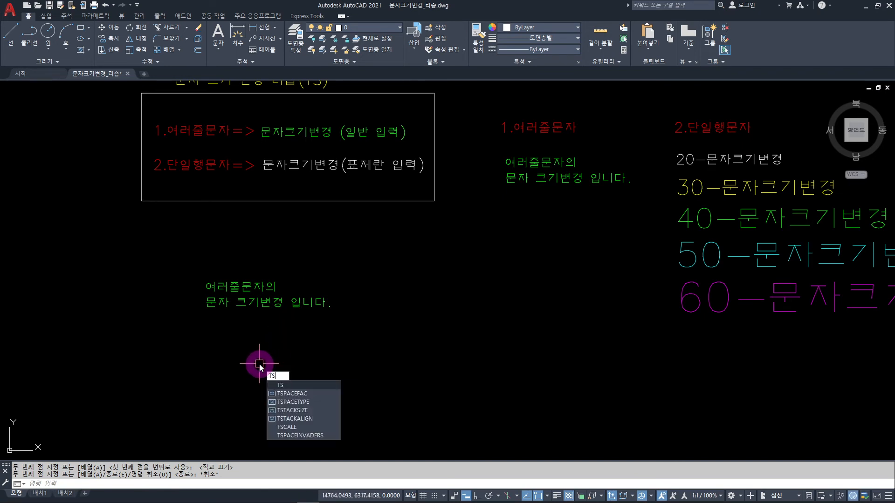
pyautogui.press('Return')
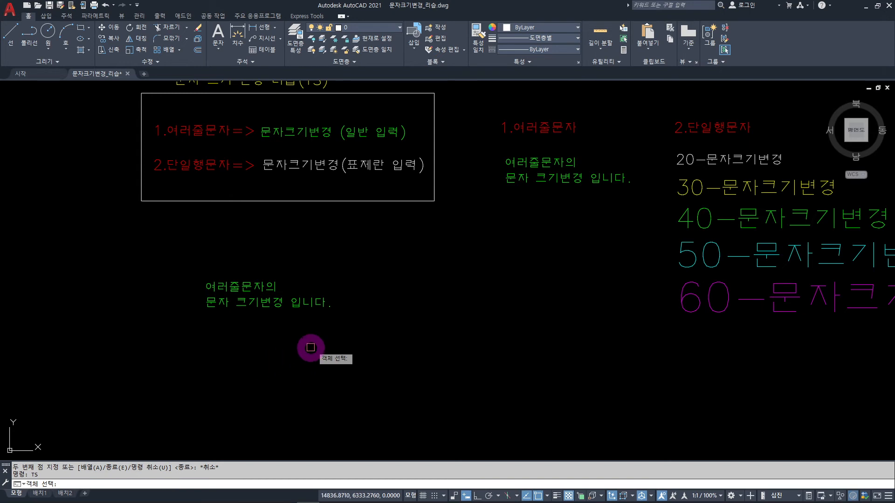
pyautogui.click(368, 245)
pyautogui.click(150, 366)
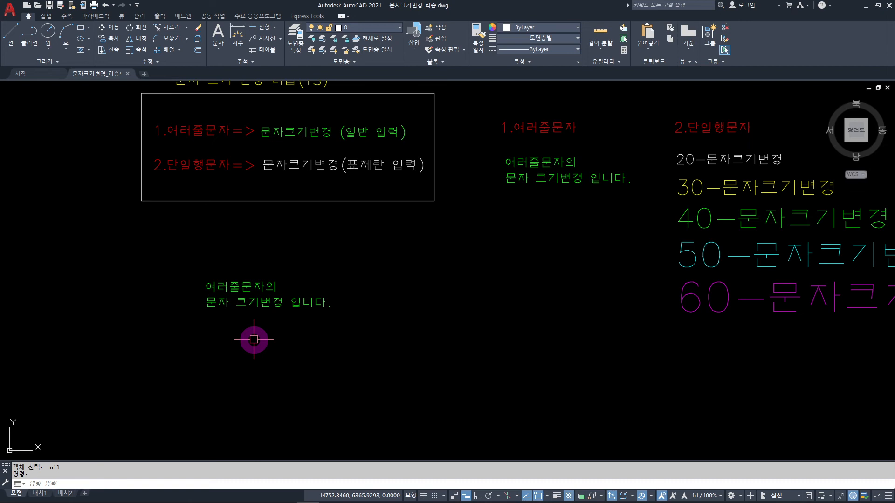
# Step: Explode the copied green multiline text below the description box into single-line texts and check that each line selects separately
pyautogui.press('Escape')
pyautogui.click(270, 295)
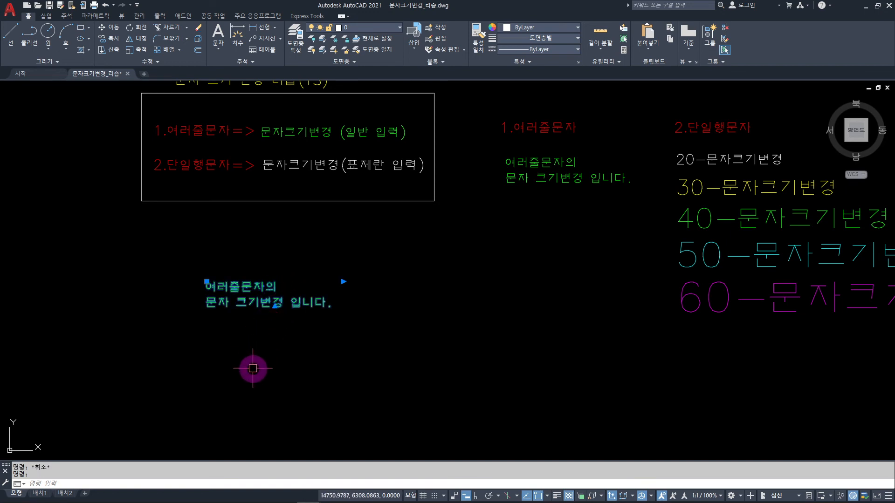
pyautogui.write('x')
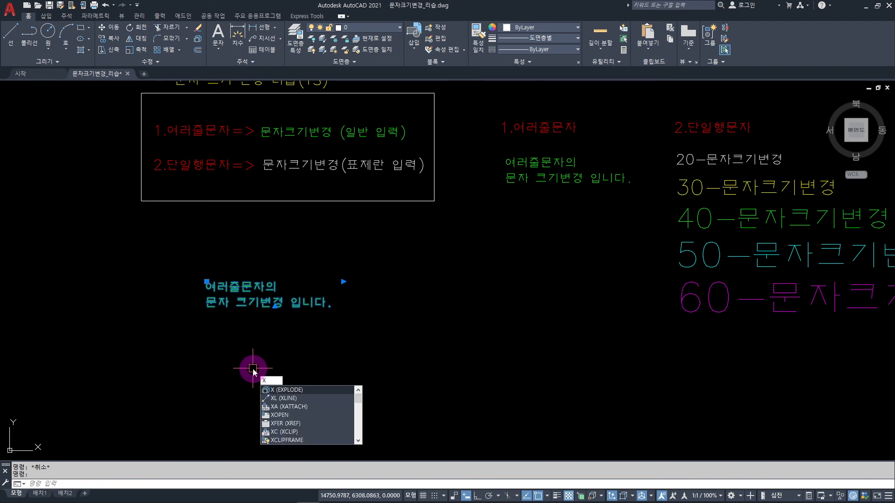
pyautogui.press('Return')
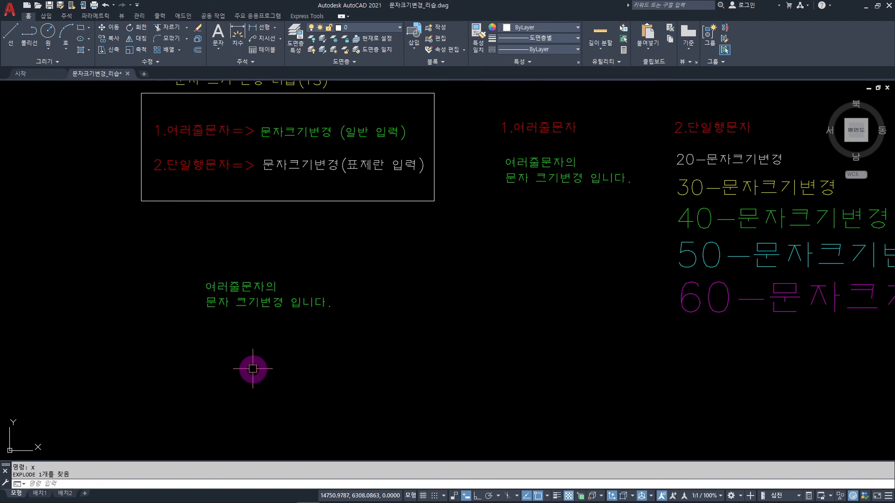
pyautogui.click(235, 288)
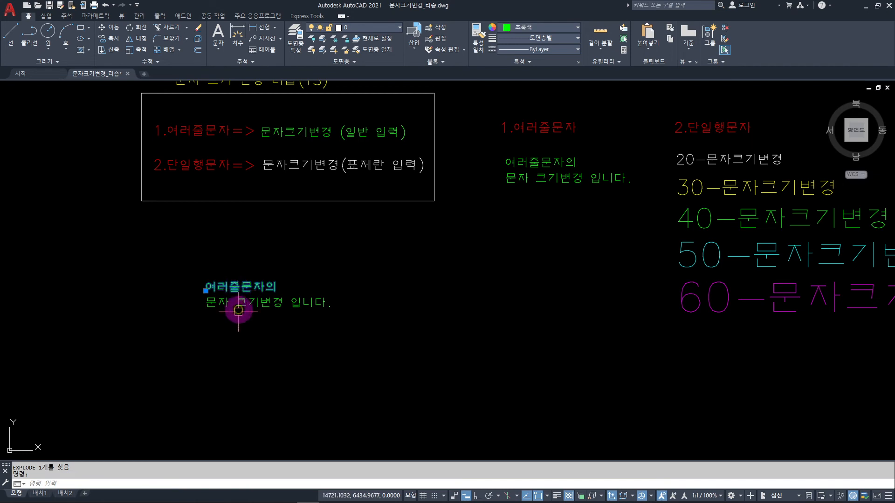
pyautogui.click(238, 309)
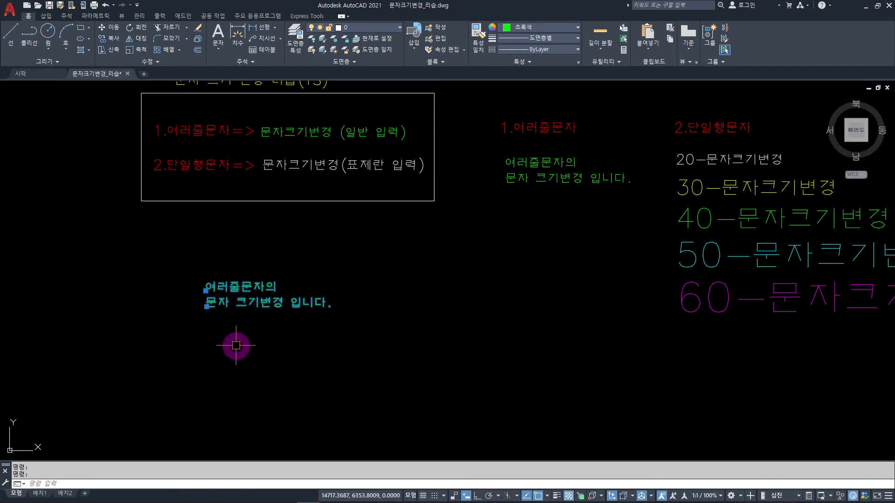
pyautogui.press('Escape')
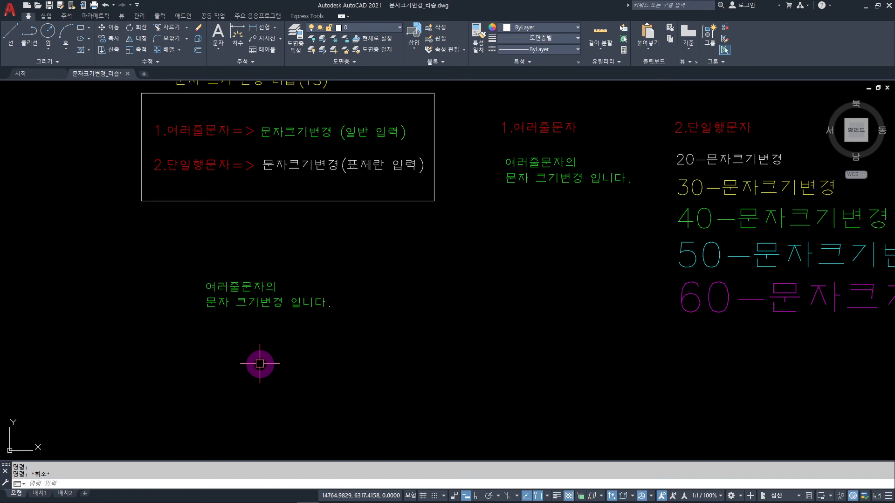
# Step: Run the TS command on both exploded text lines below the description box and set their height to 30
pyautogui.write('t')
pyautogui.write('S')
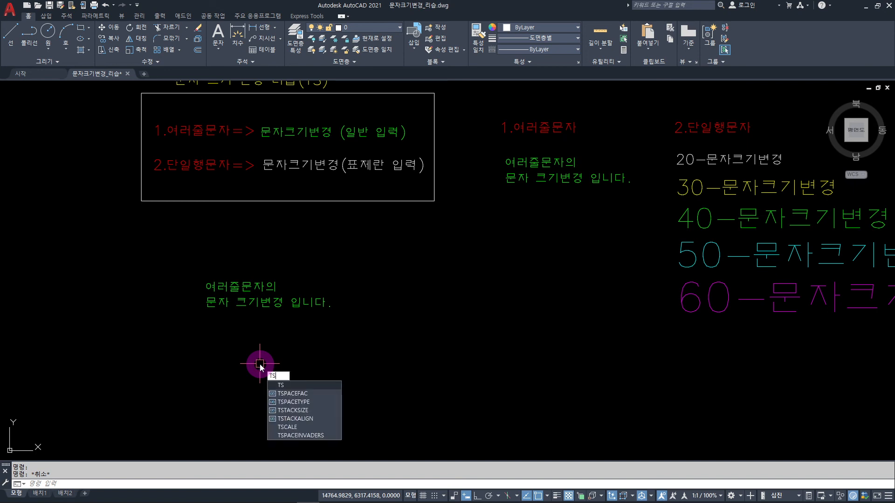
pyautogui.press('Return')
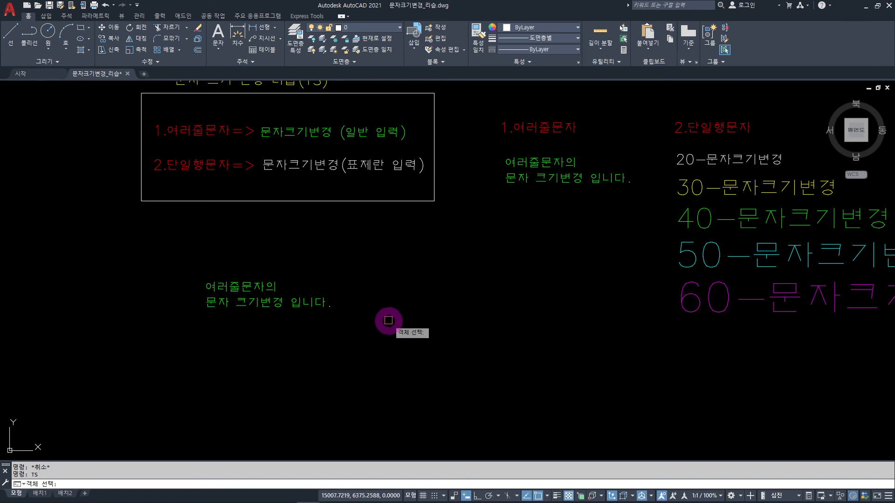
pyautogui.click(389, 243)
pyautogui.click(170, 364)
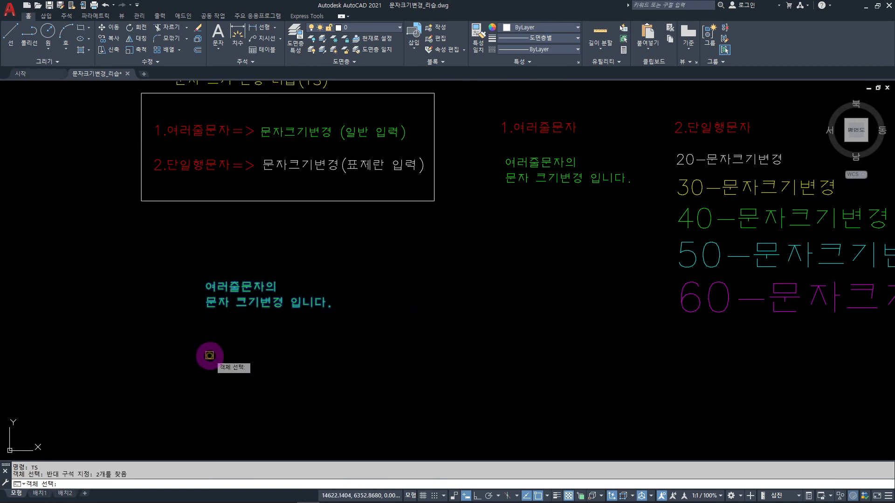
pyautogui.press('Return')
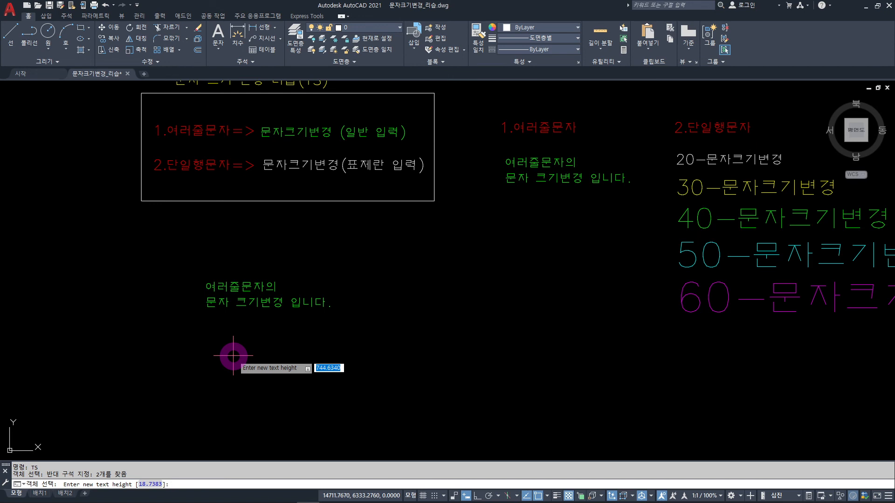
pyautogui.write('30')
pyautogui.press('Return')
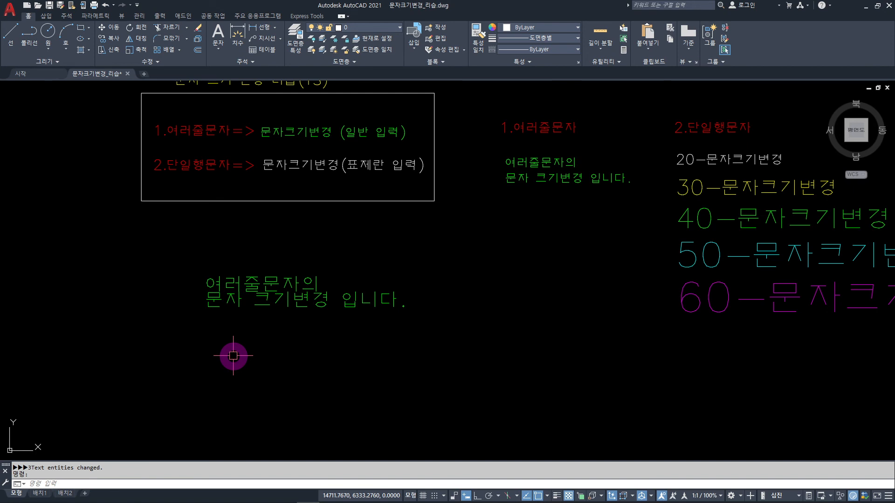